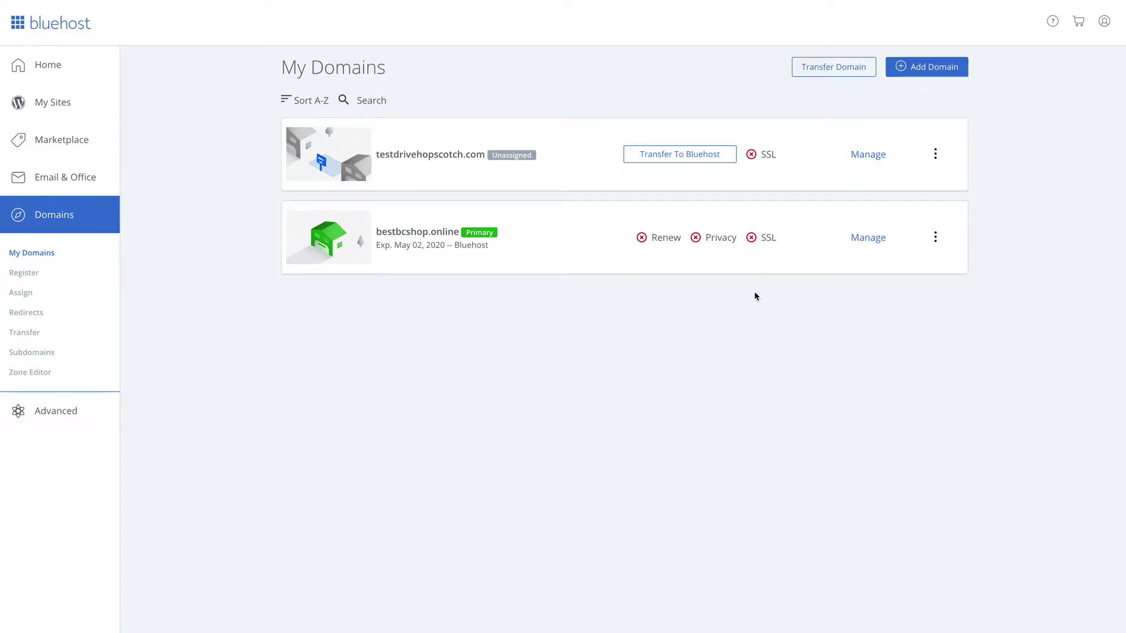
# - Open the DNS zone records for the domain bestbcshop.online
pyautogui.click(935, 238)
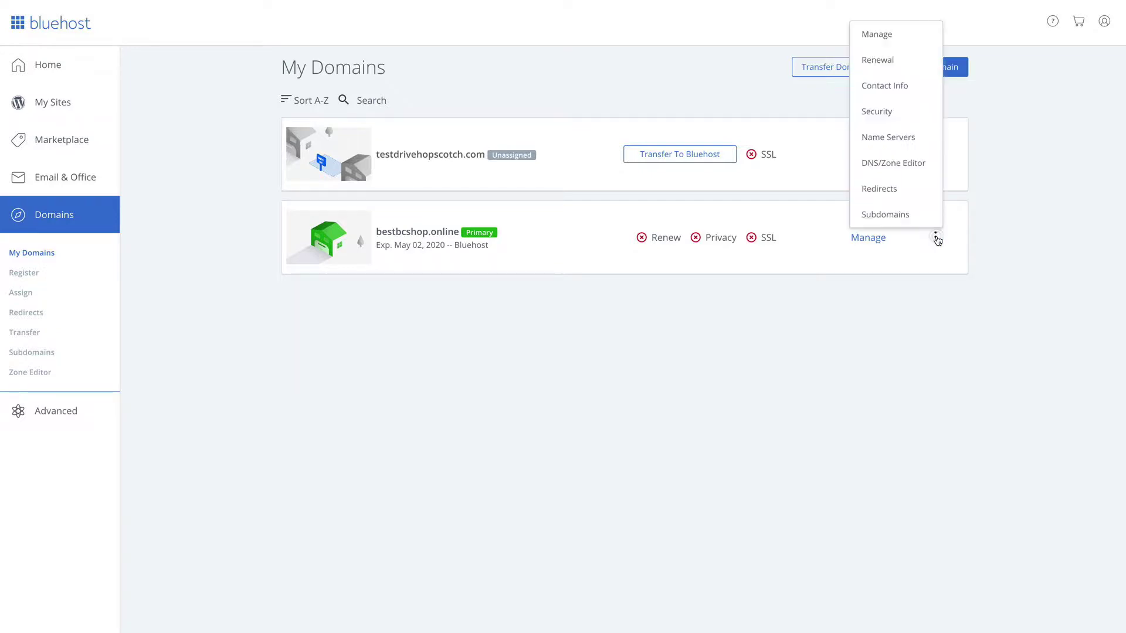
pyautogui.click(906, 164)
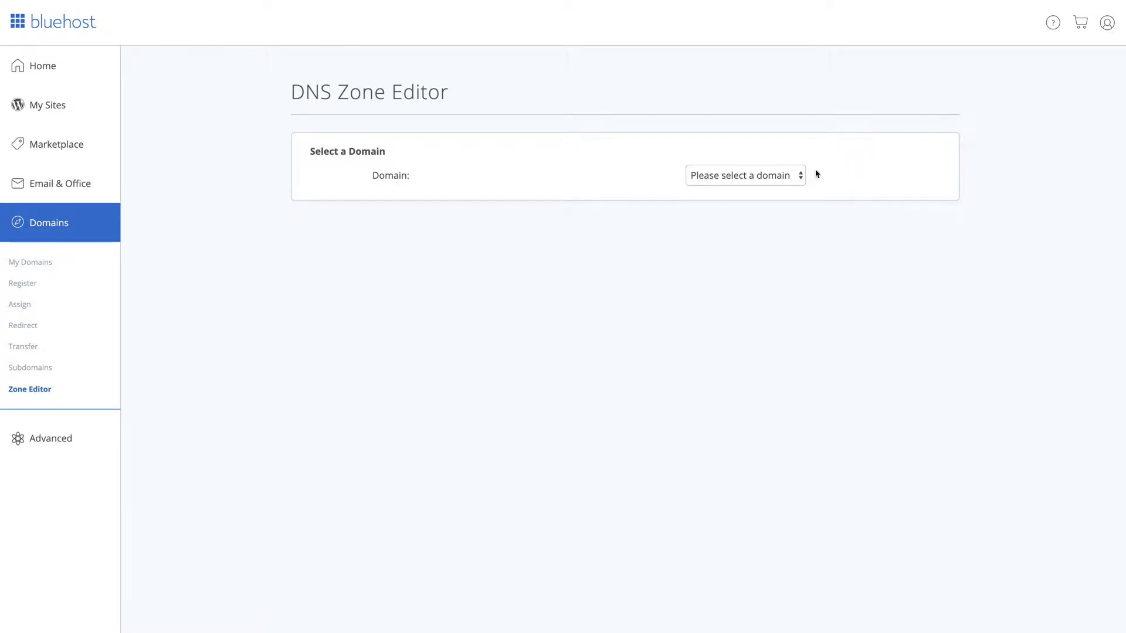
pyautogui.click(802, 181)
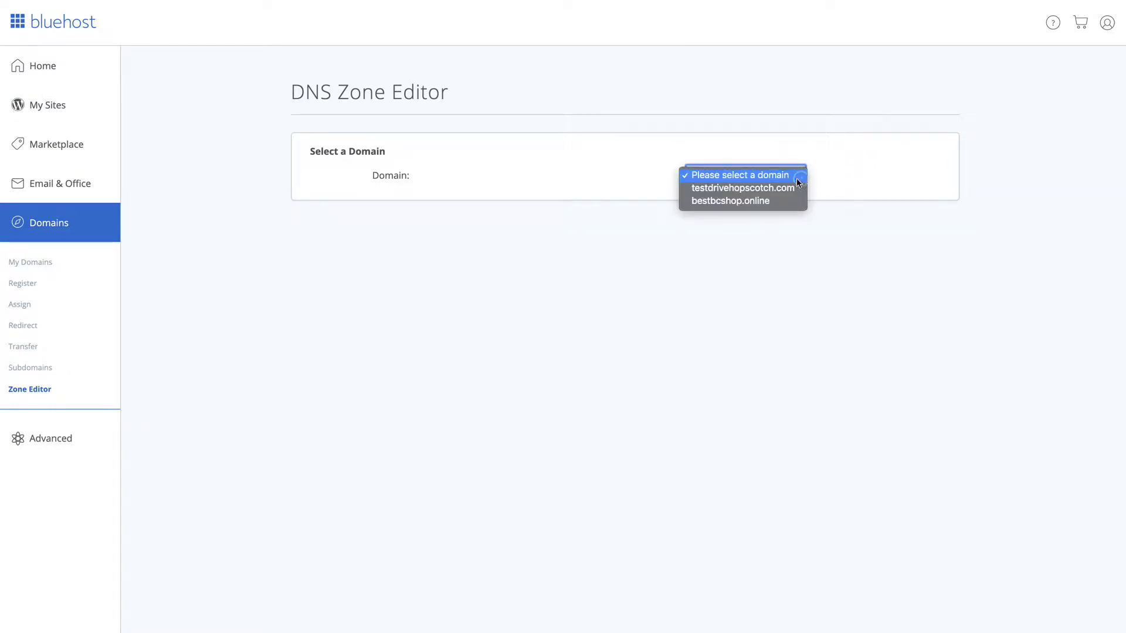
pyautogui.click(773, 202)
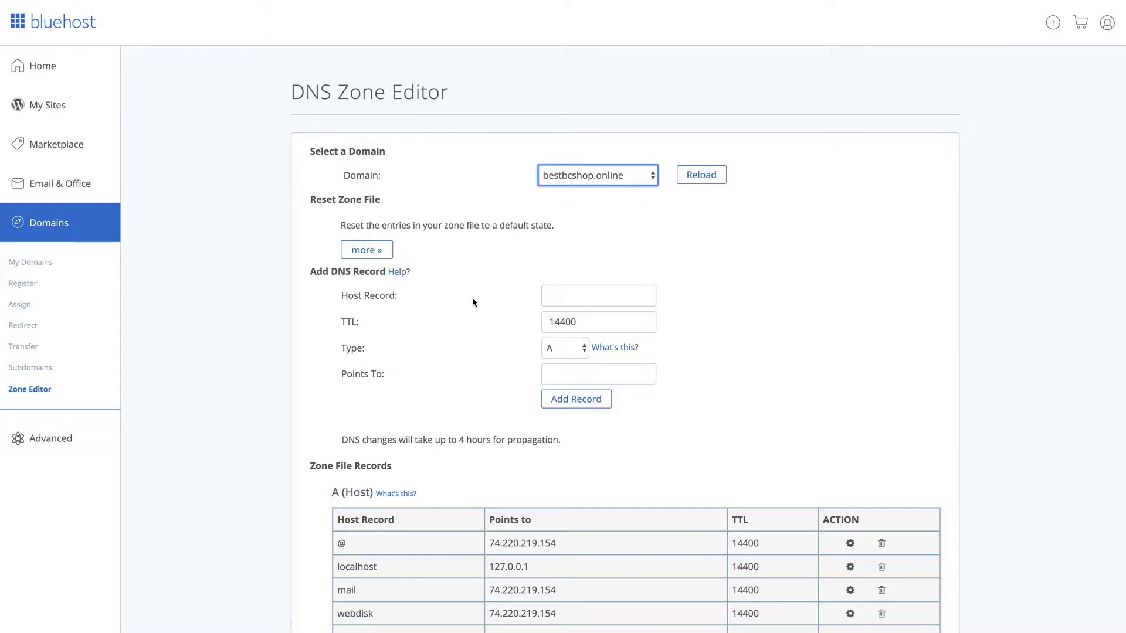
# - Examine the domain's CNAME records and the editable fields of the smtp record, leaving the record unsaved
pyautogui.scroll(-3, 473, 302)
pyautogui.scroll(-5, 375, 285)
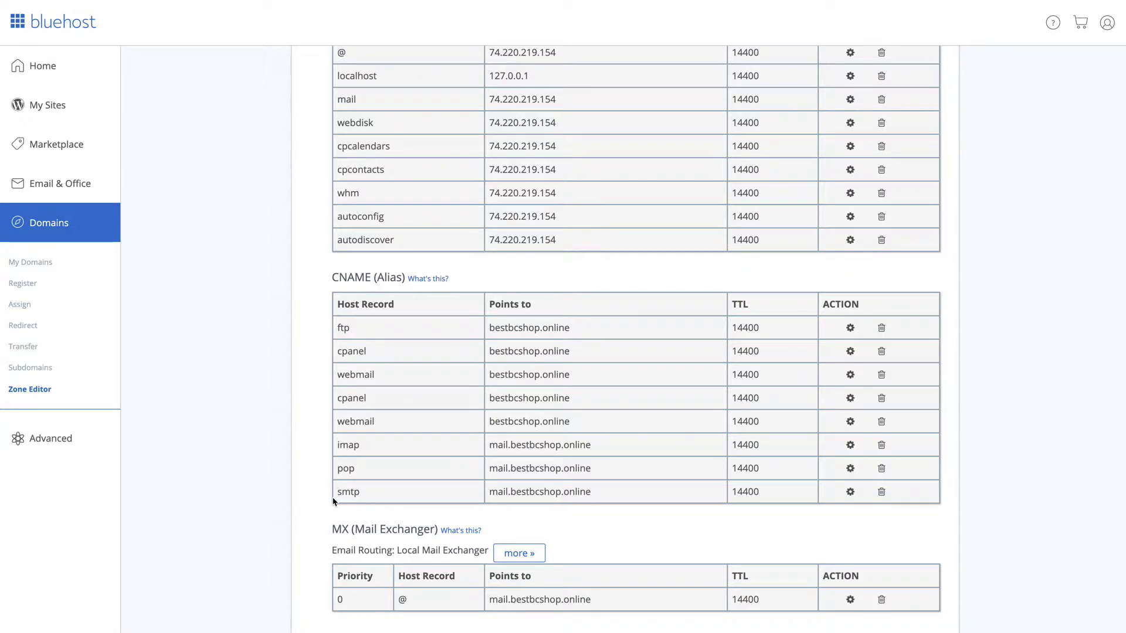
pyautogui.scroll(1, 351, 499)
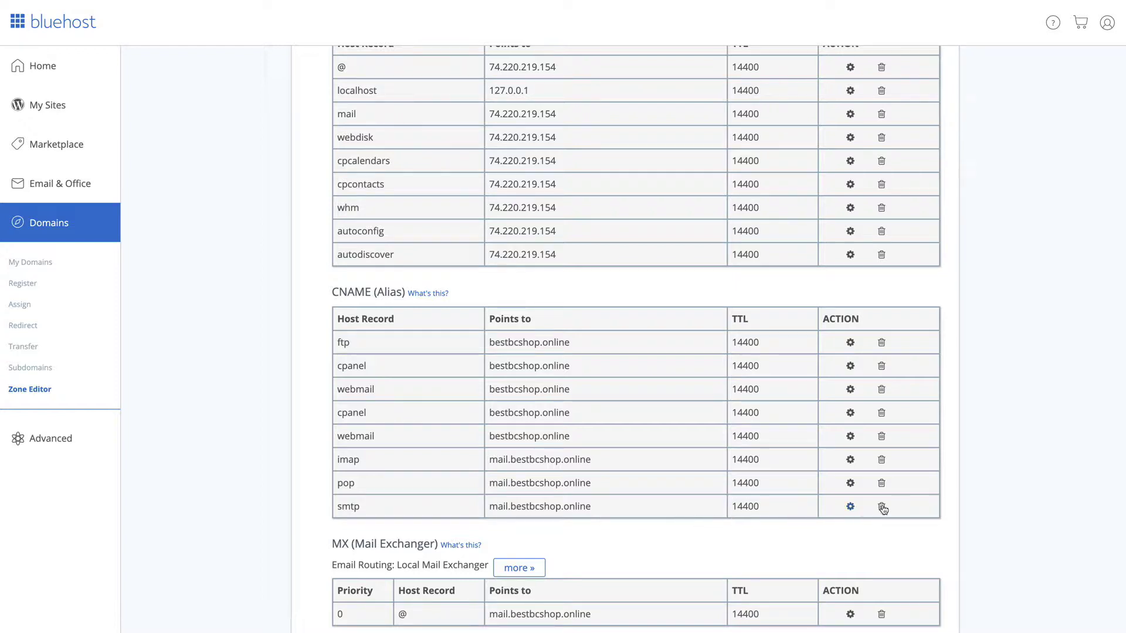
pyautogui.click(850, 507)
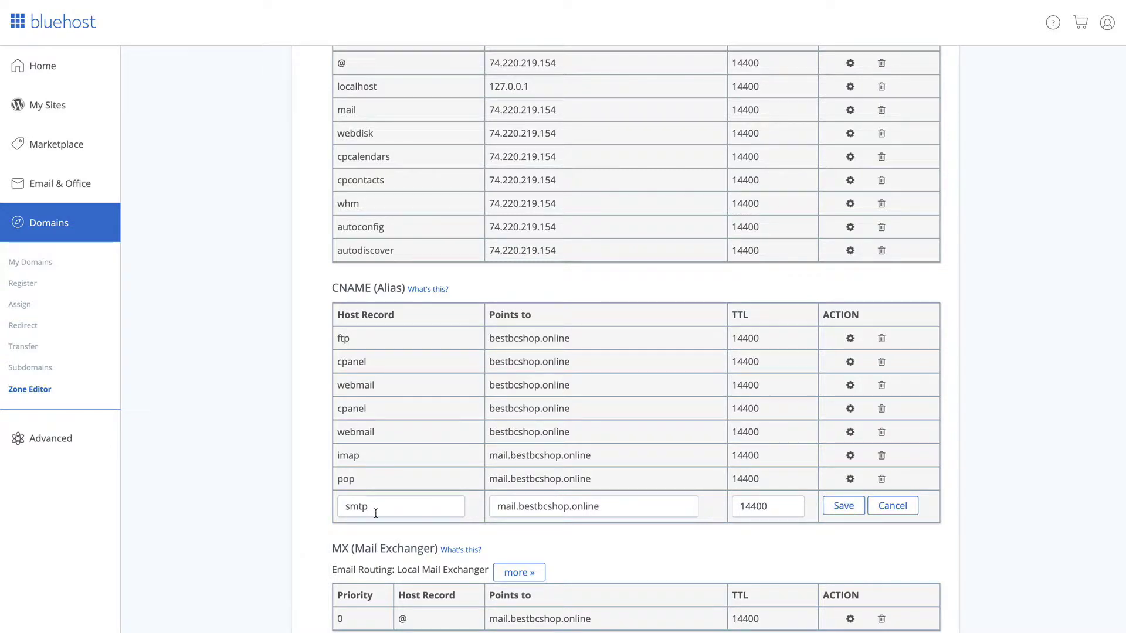
pyautogui.click(894, 507)
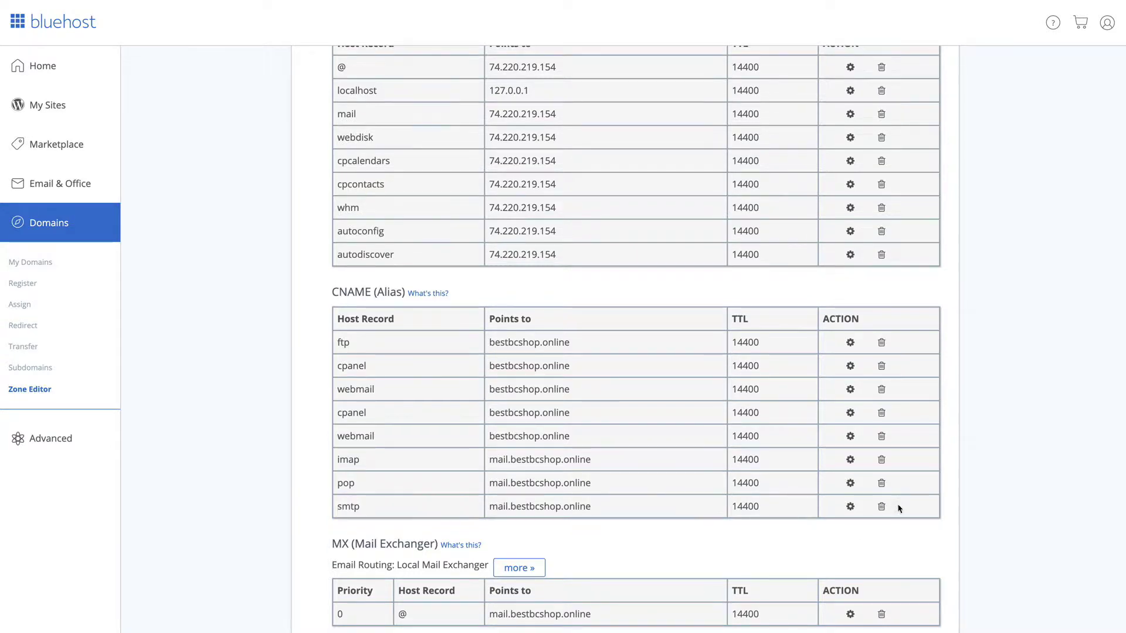
# - Add a CNAME record with host record www pointing to awfulwaffle.bigcartel.com and check it in the zone file records
pyautogui.scroll(8, 751, 380)
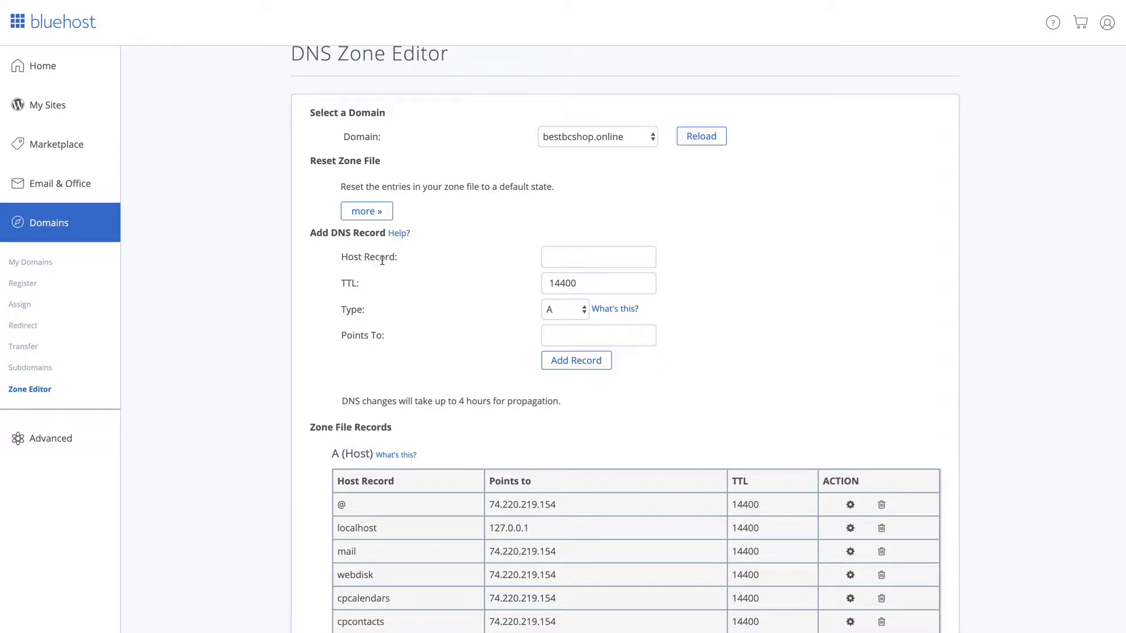
pyautogui.click(570, 258)
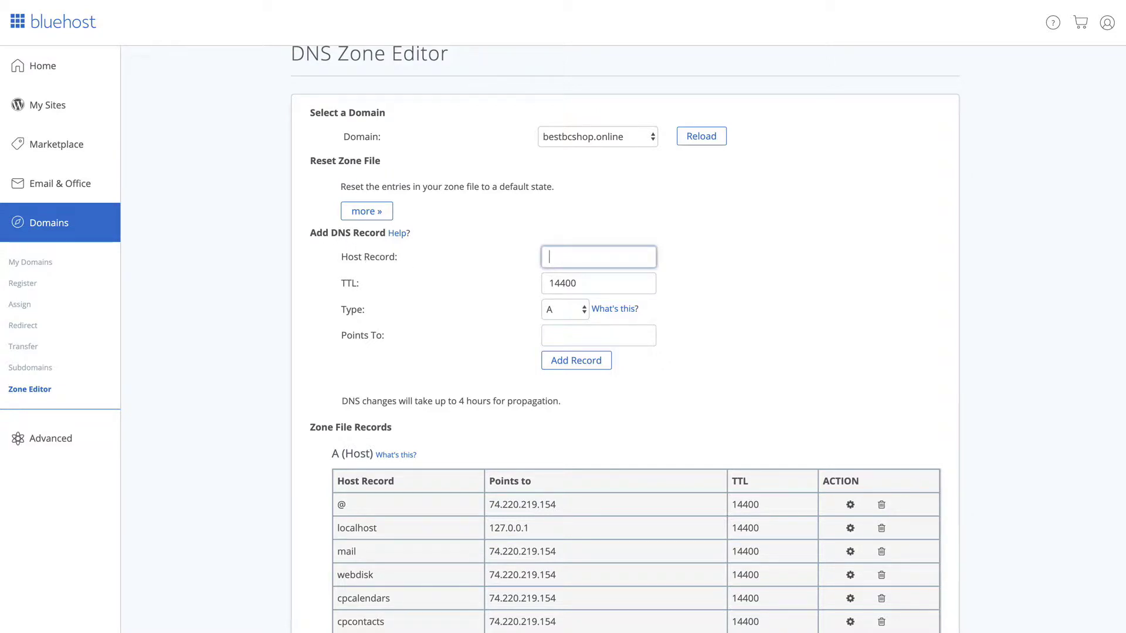
pyautogui.write('www')
pyautogui.click(583, 316)
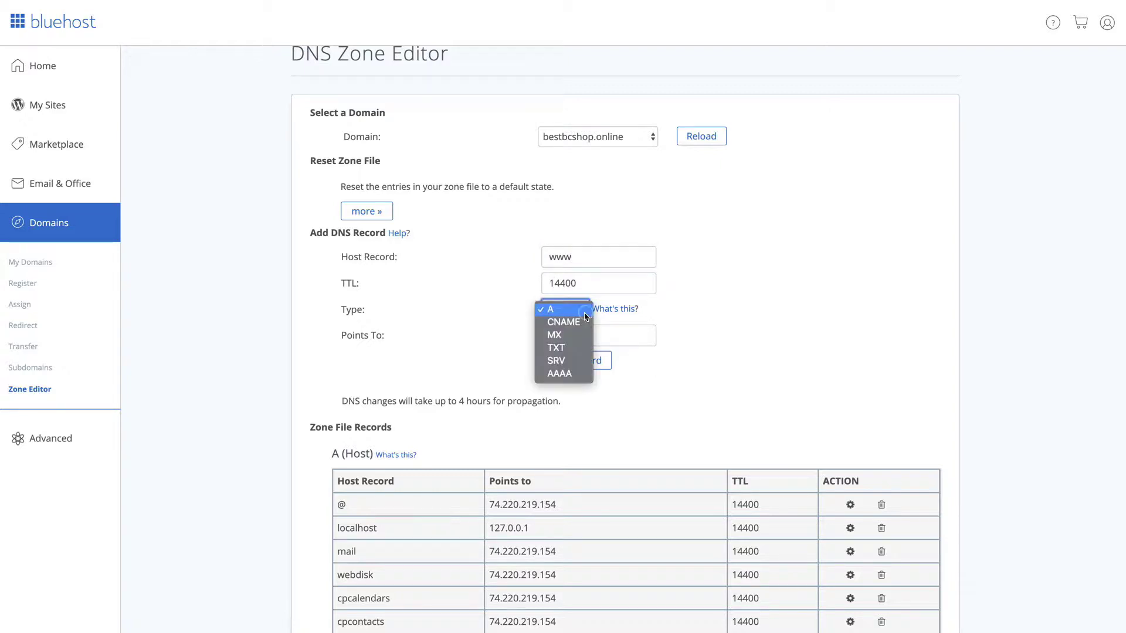
pyautogui.click(576, 322)
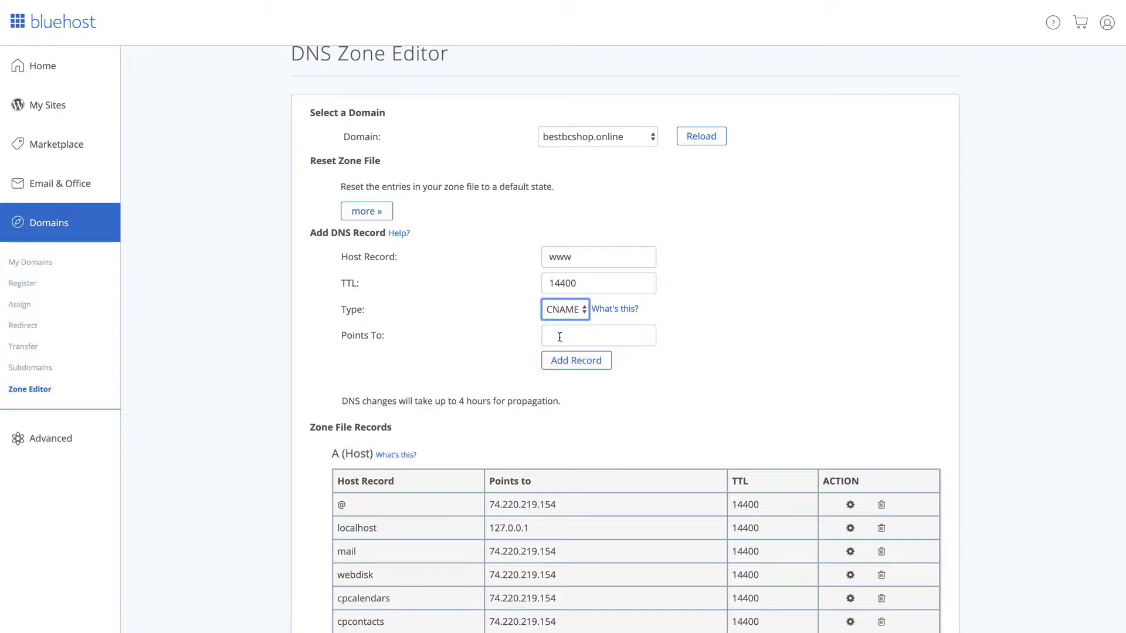
pyautogui.click(559, 337)
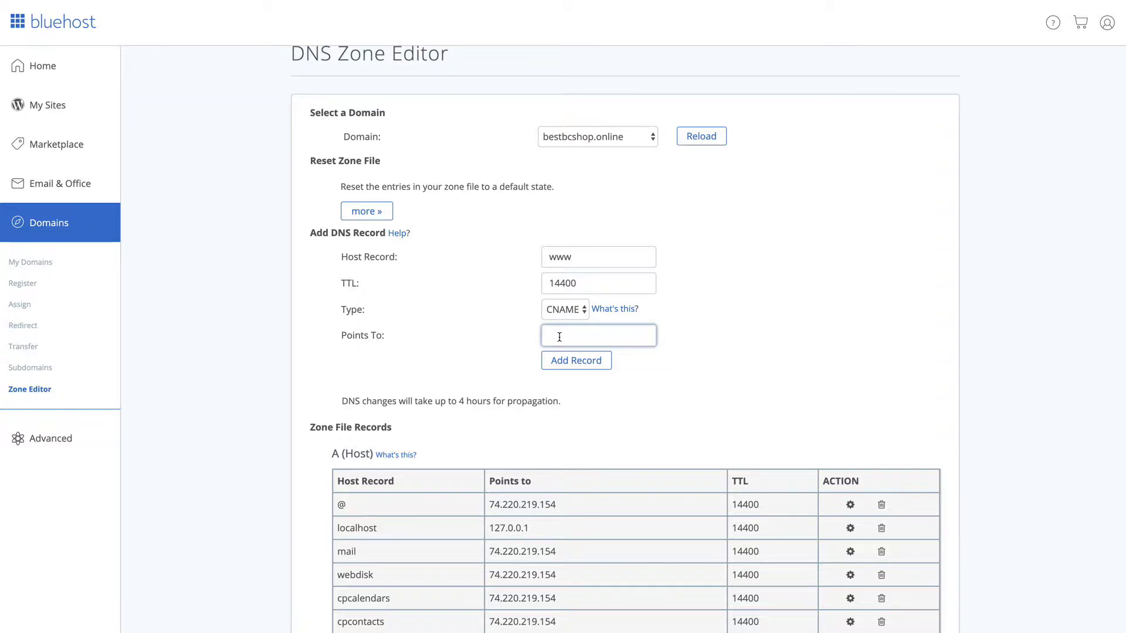
pyautogui.write('awfulwaffle.bigcar')
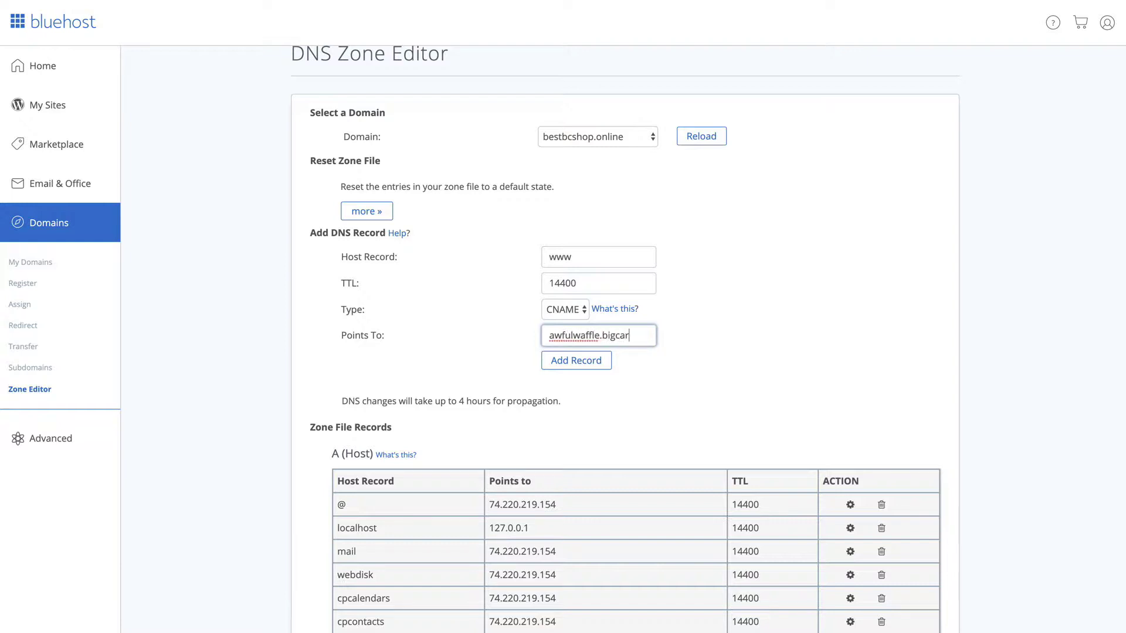
pyautogui.write('tel.com')
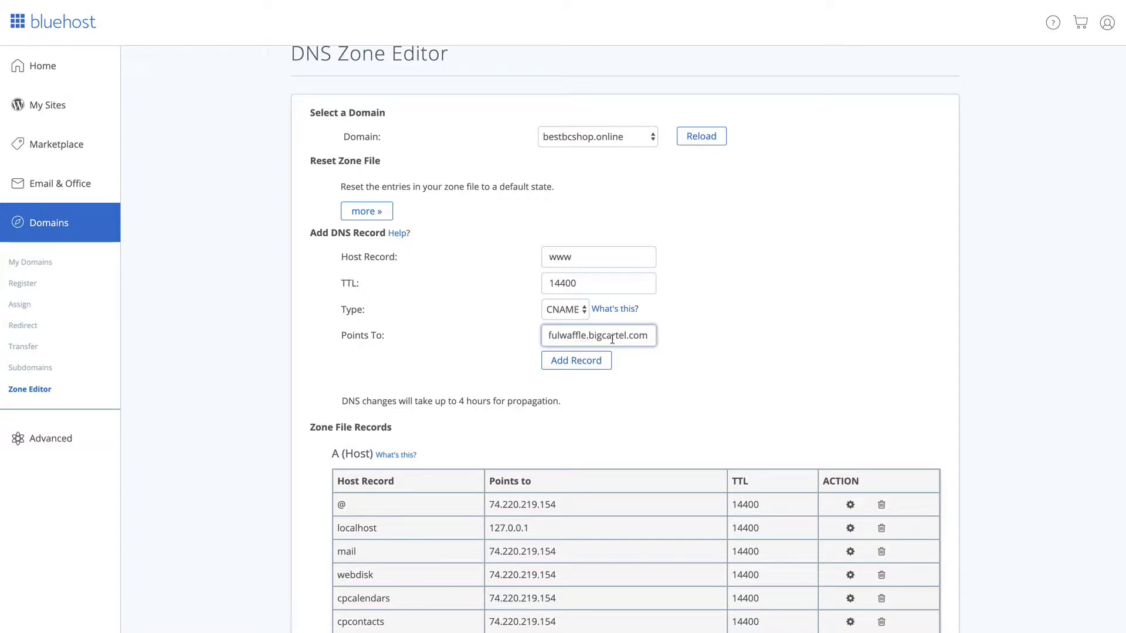
pyautogui.click(561, 361)
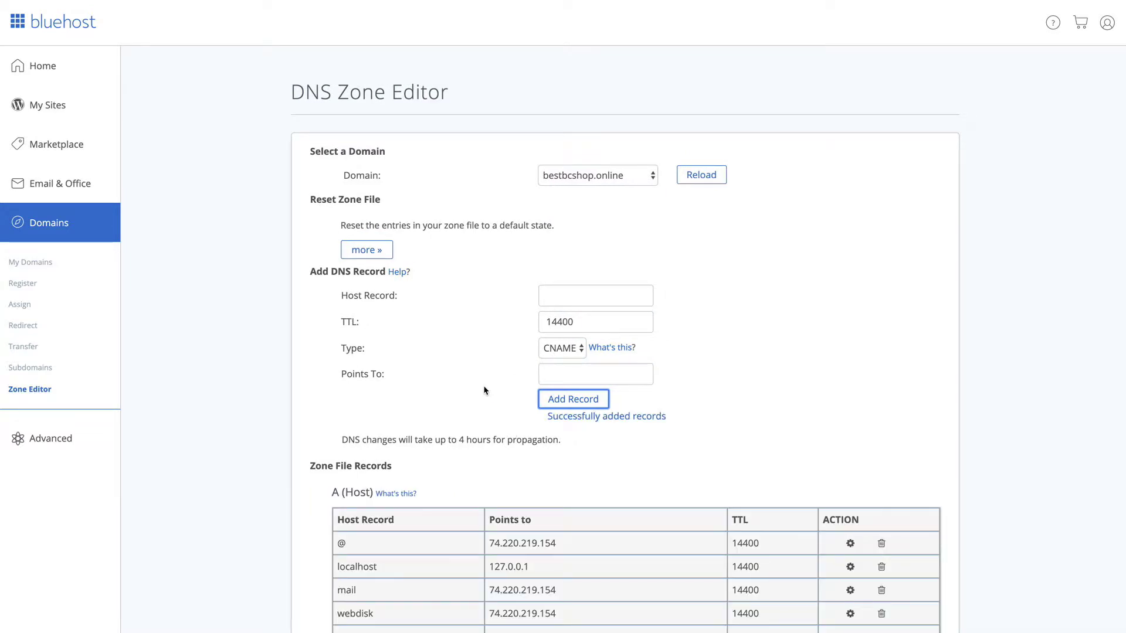
pyautogui.scroll(-2, 484, 389)
pyautogui.scroll(-6, 484, 389)
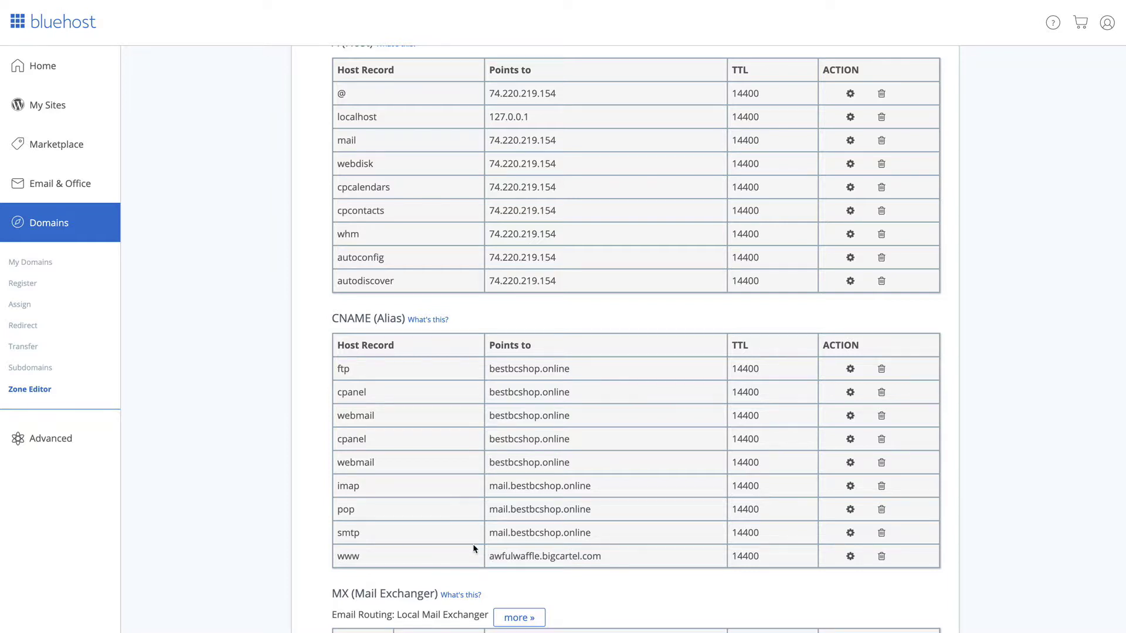
# - Set up a permanent (301) redirect for bestbcshop.online with the Do Not Redirect www option
pyautogui.click(24, 327)
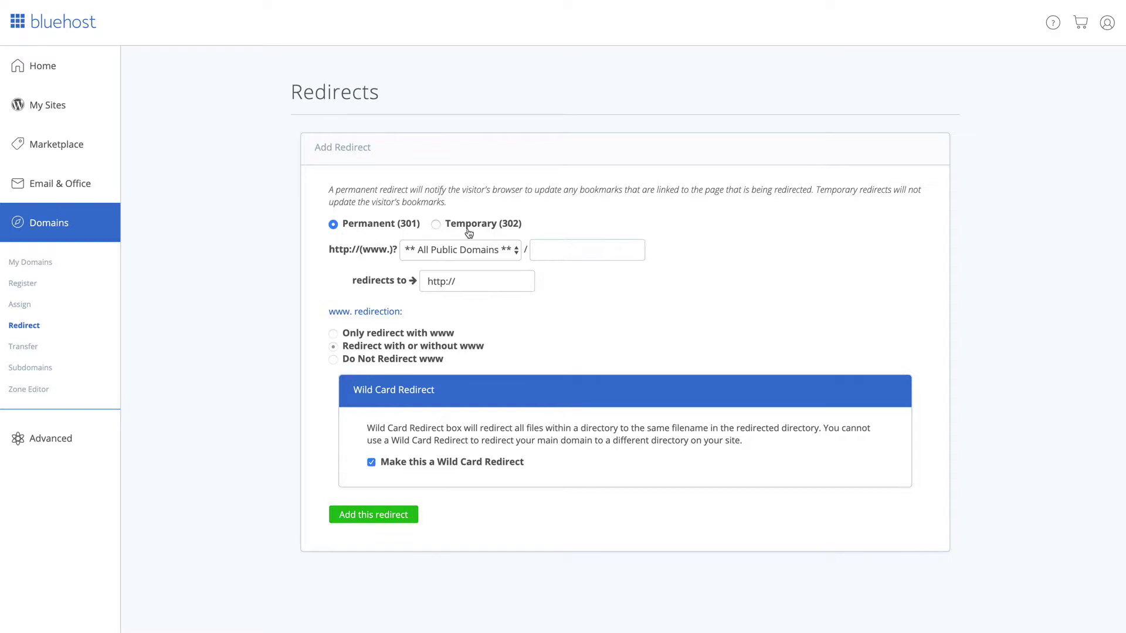
pyautogui.click(334, 225)
pyautogui.click(515, 253)
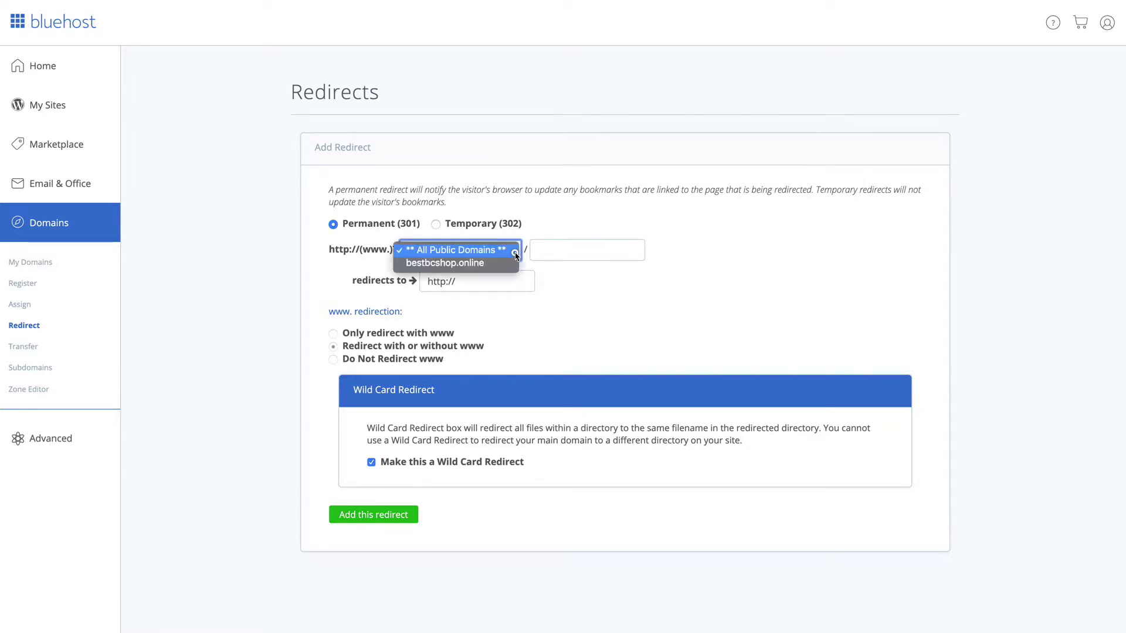
pyautogui.click(467, 264)
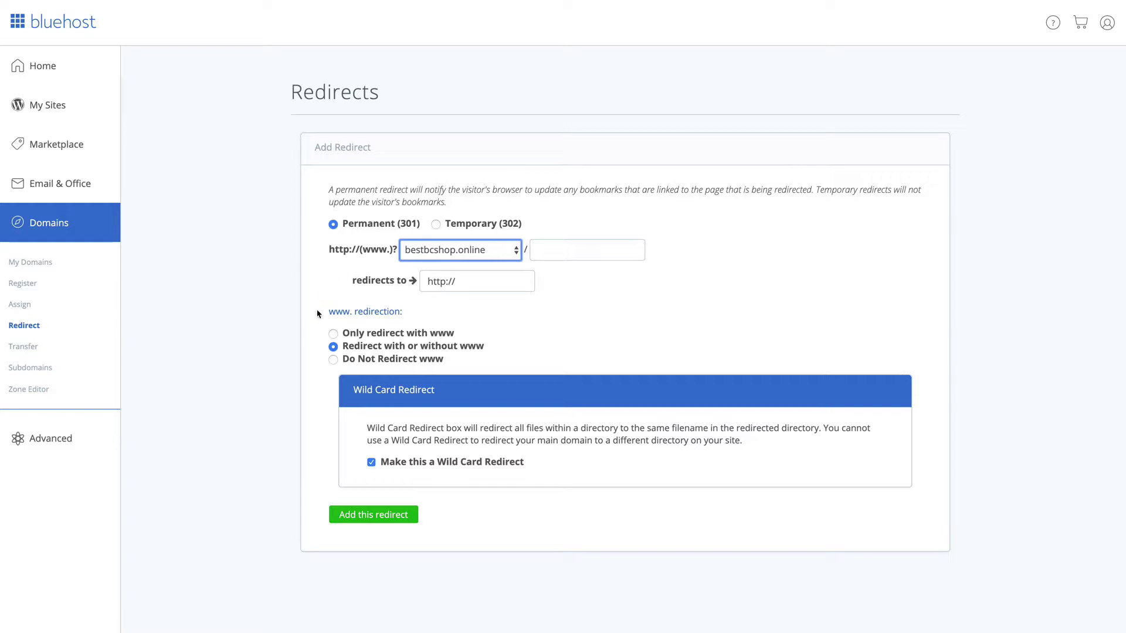
pyautogui.click(334, 361)
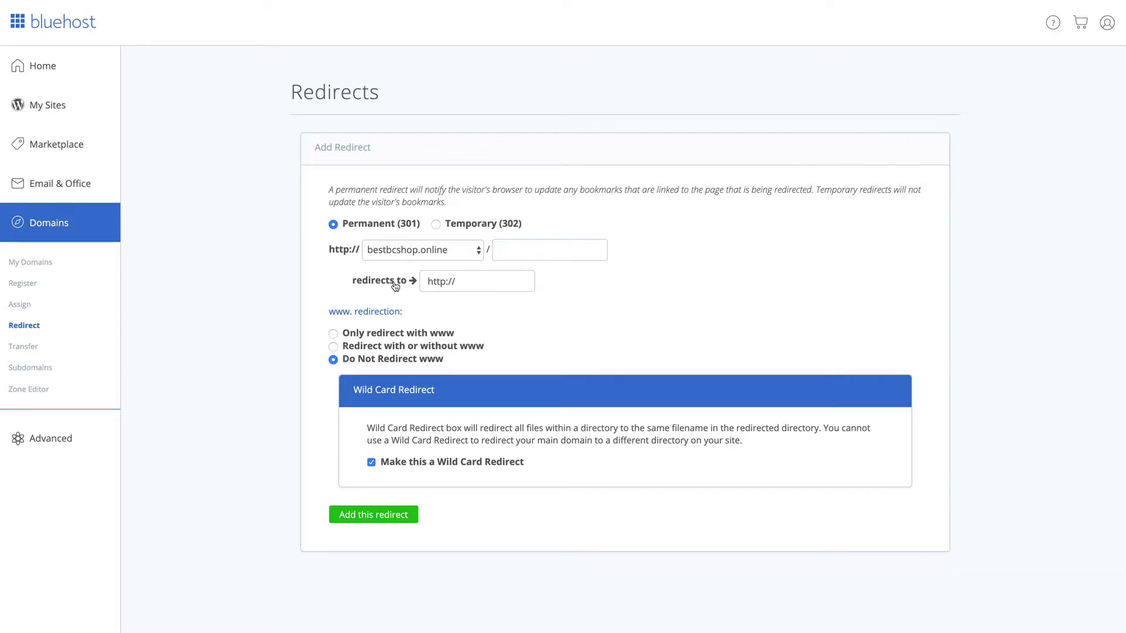
pyautogui.click(468, 283)
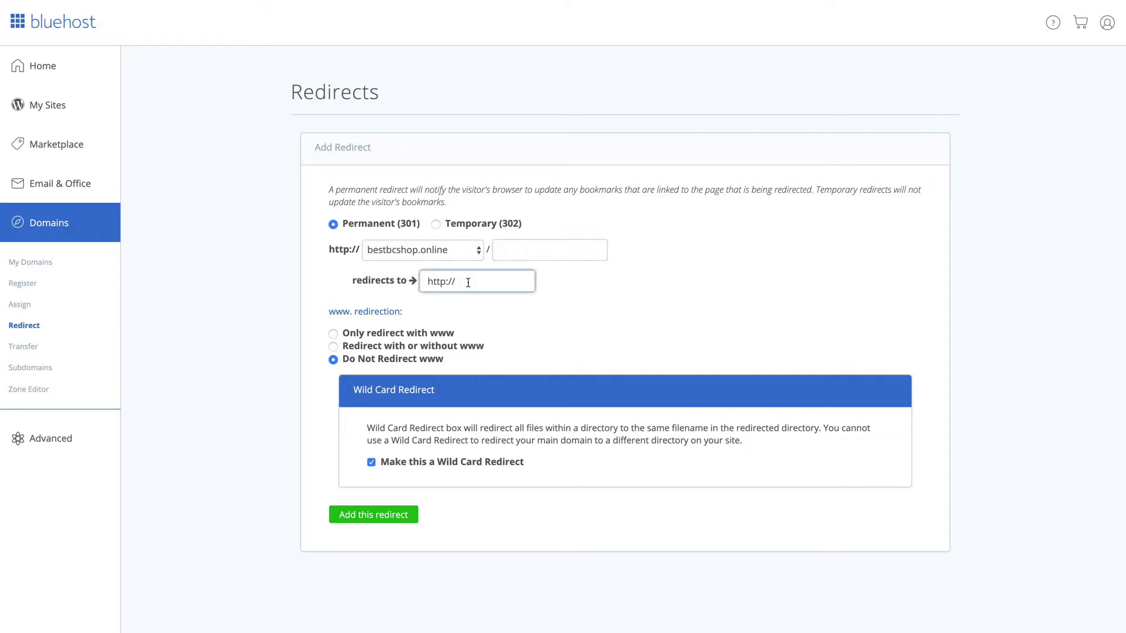
pyautogui.write('www.')
pyautogui.write('bestb')
pyautogui.write('cshop.')
pyautogui.write('online')
pyautogui.click(387, 515)
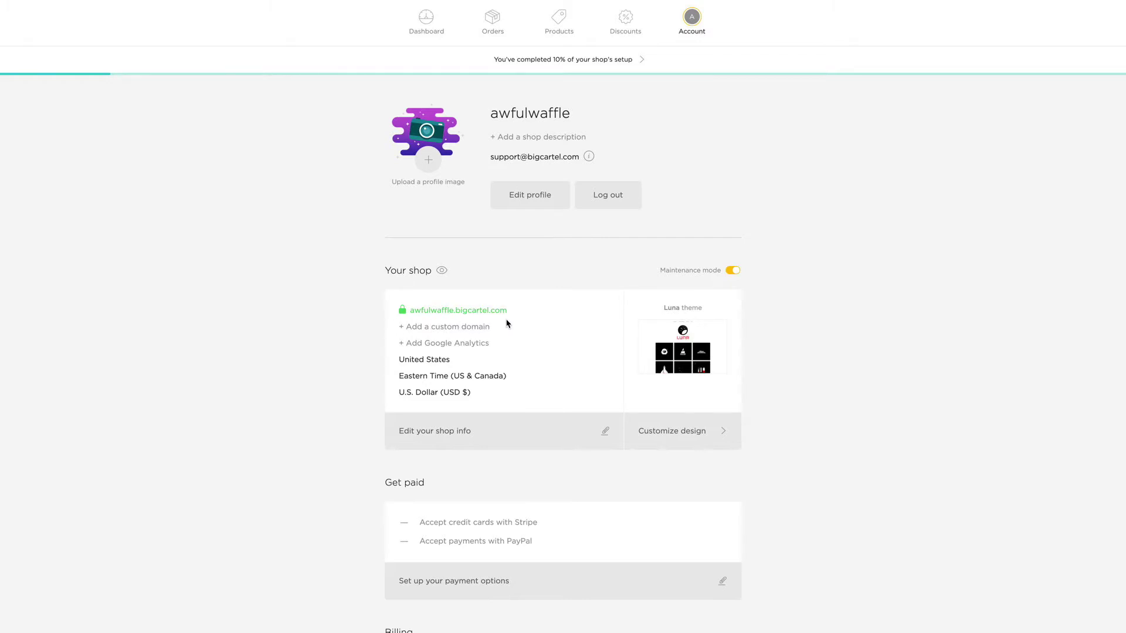
pyautogui.click(438, 329)
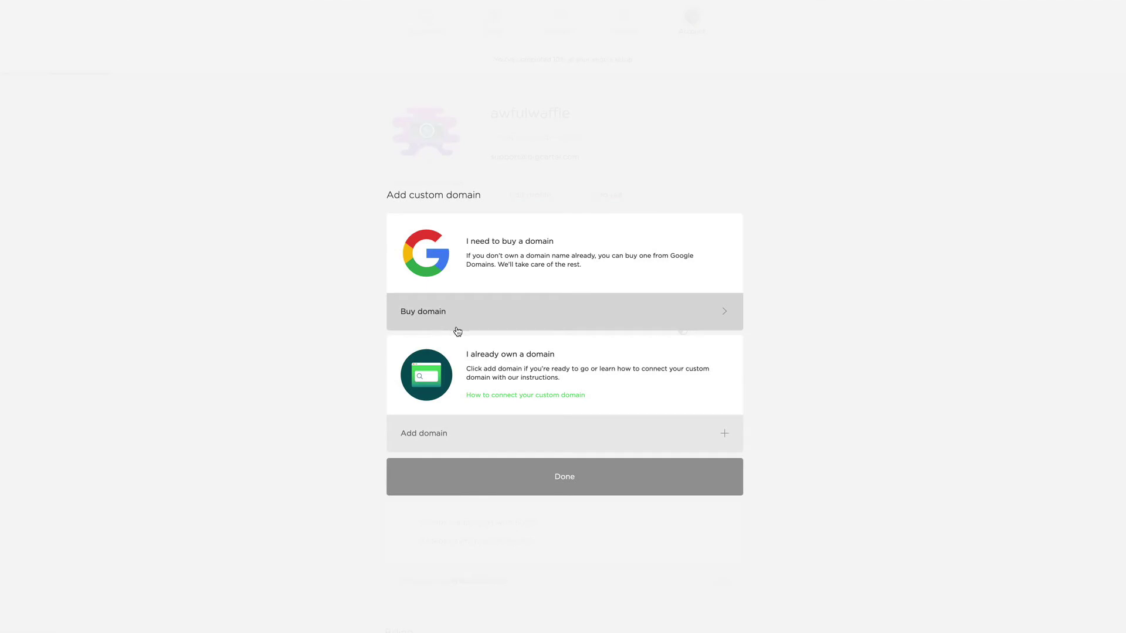
pyautogui.click(438, 432)
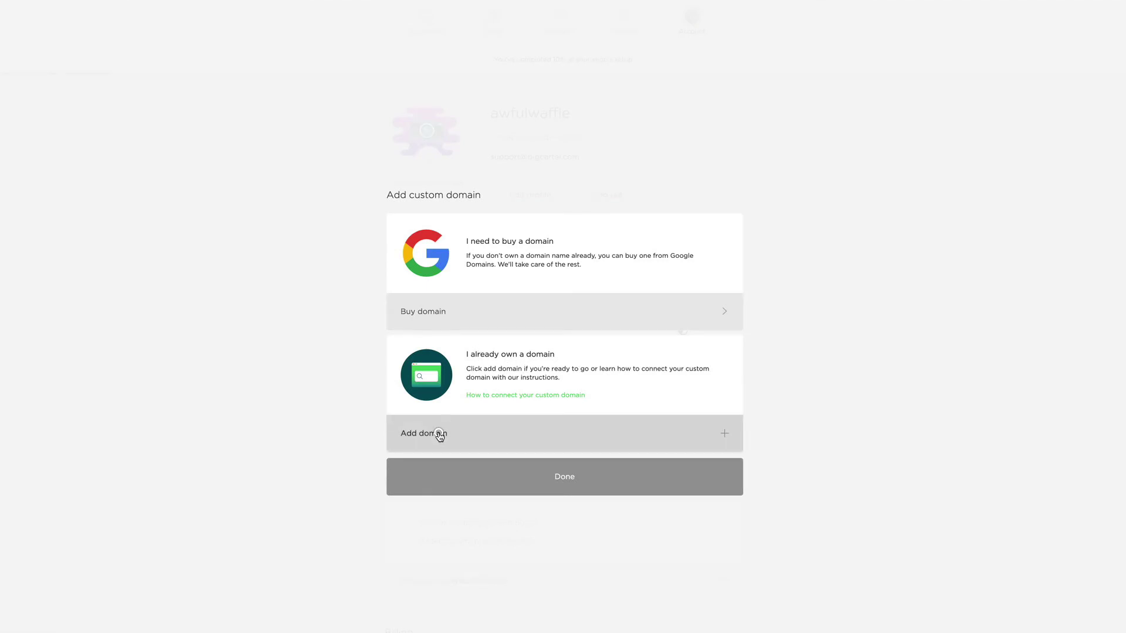
pyautogui.click(440, 380)
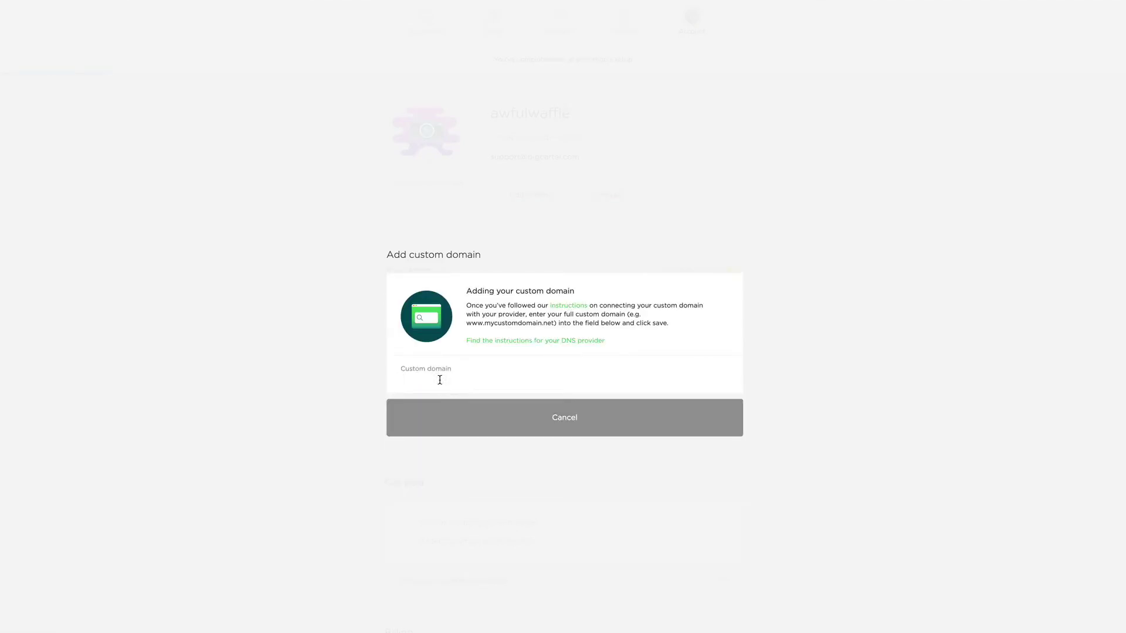
pyautogui.write('www')
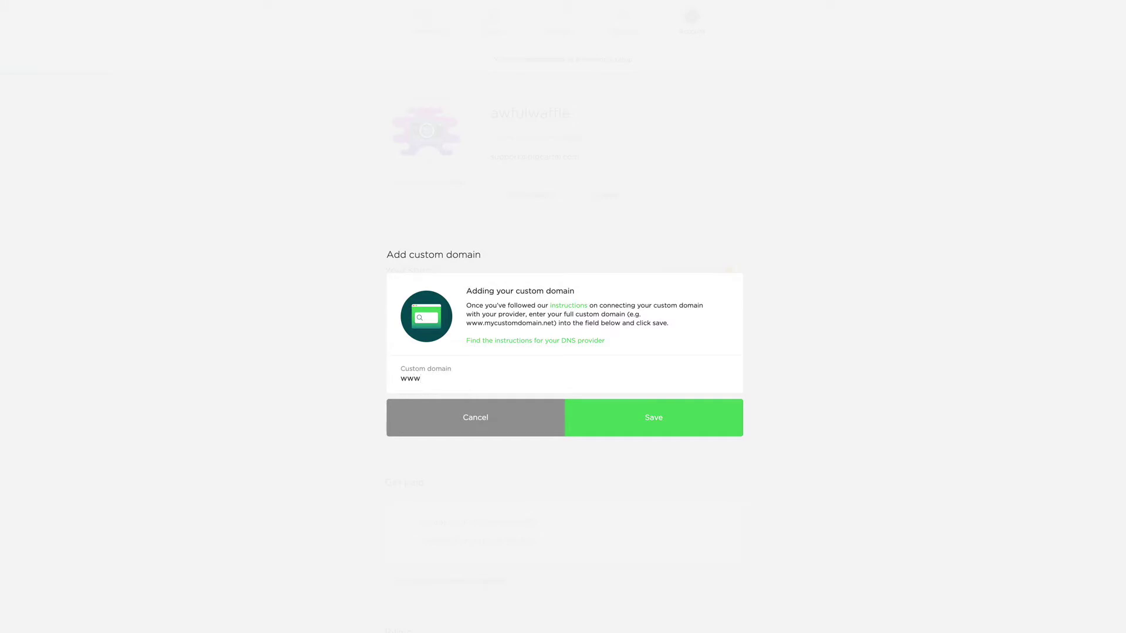
pyautogui.write('.b')
pyautogui.write('stbco')
pyautogui.press('BackSpace')
pyautogui.write('shop.online')
pyautogui.click(645, 422)
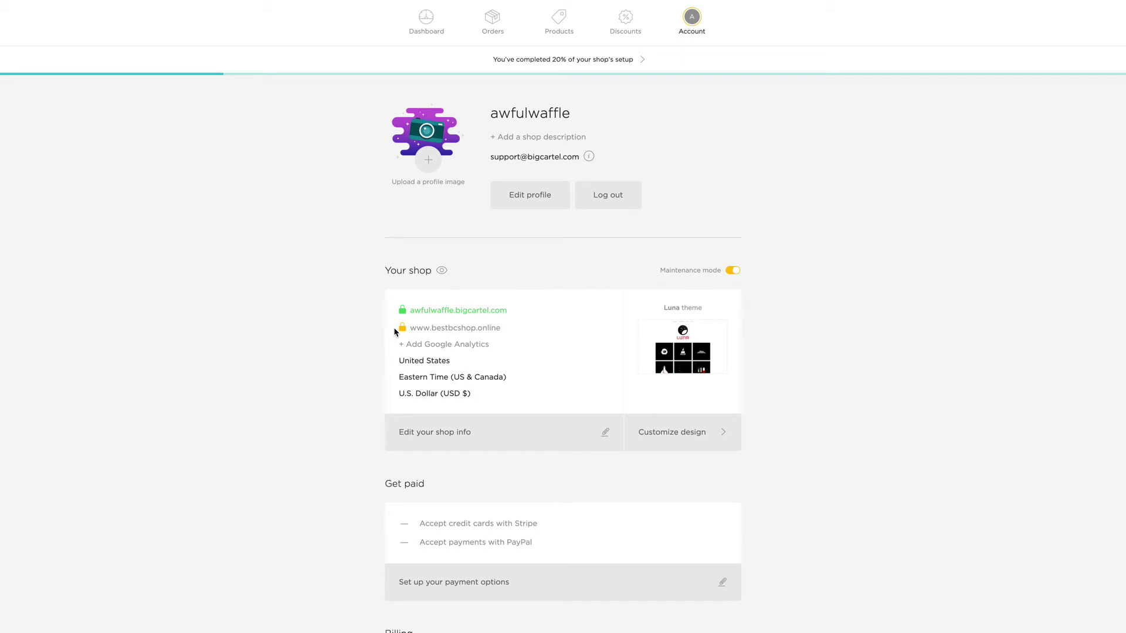
pyautogui.click(402, 332)
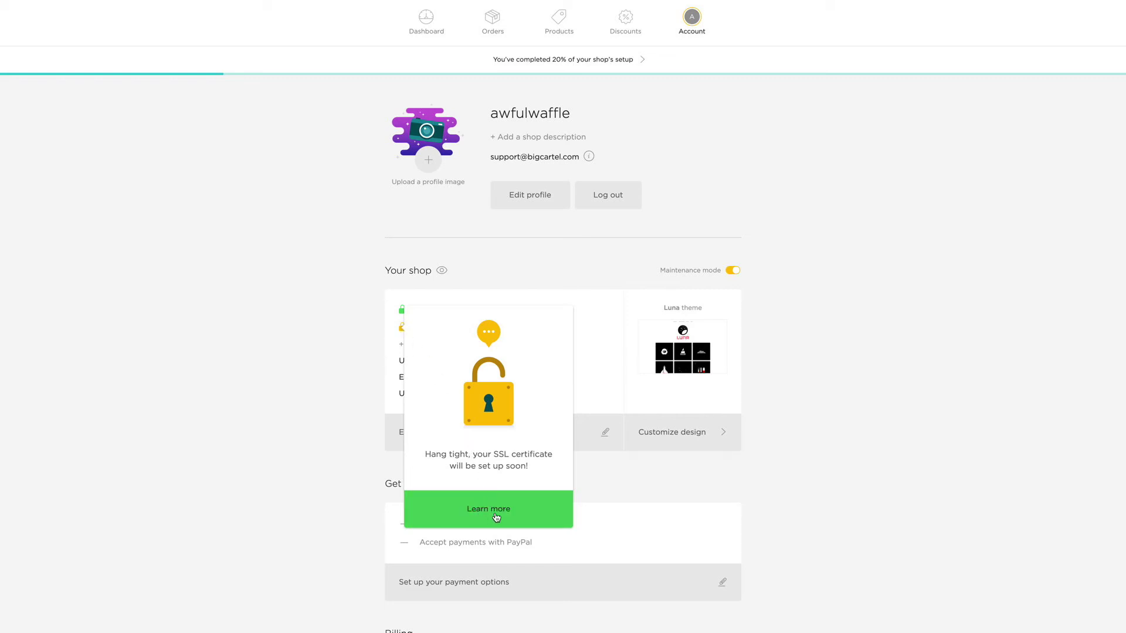
pyautogui.scroll(-1, 494, 510)
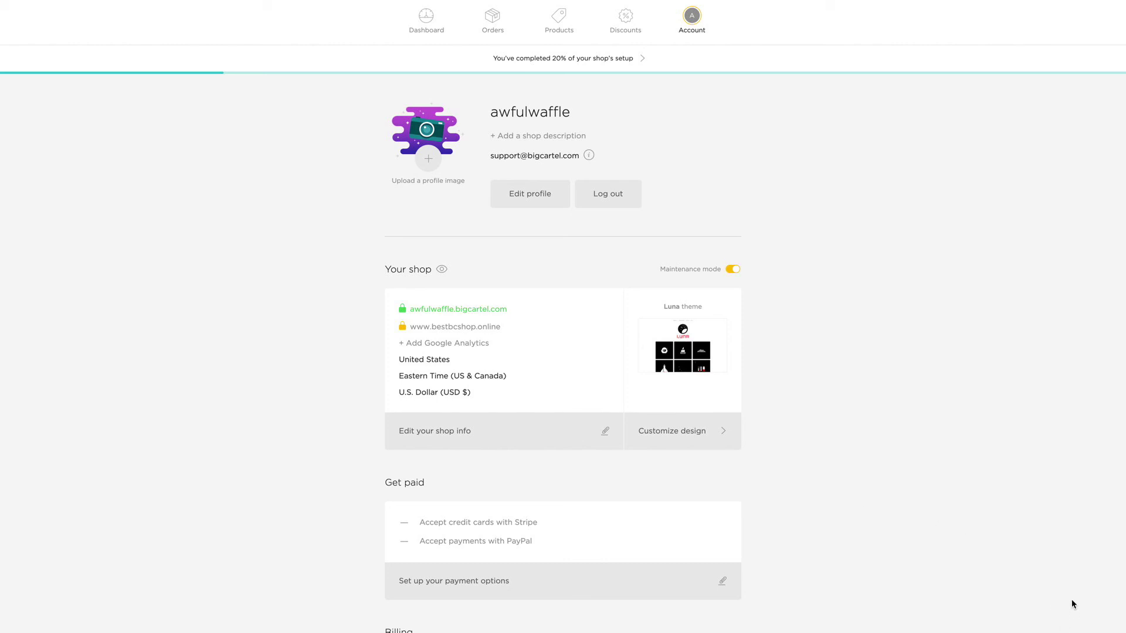
pyautogui.scroll(-1, 926, 488)
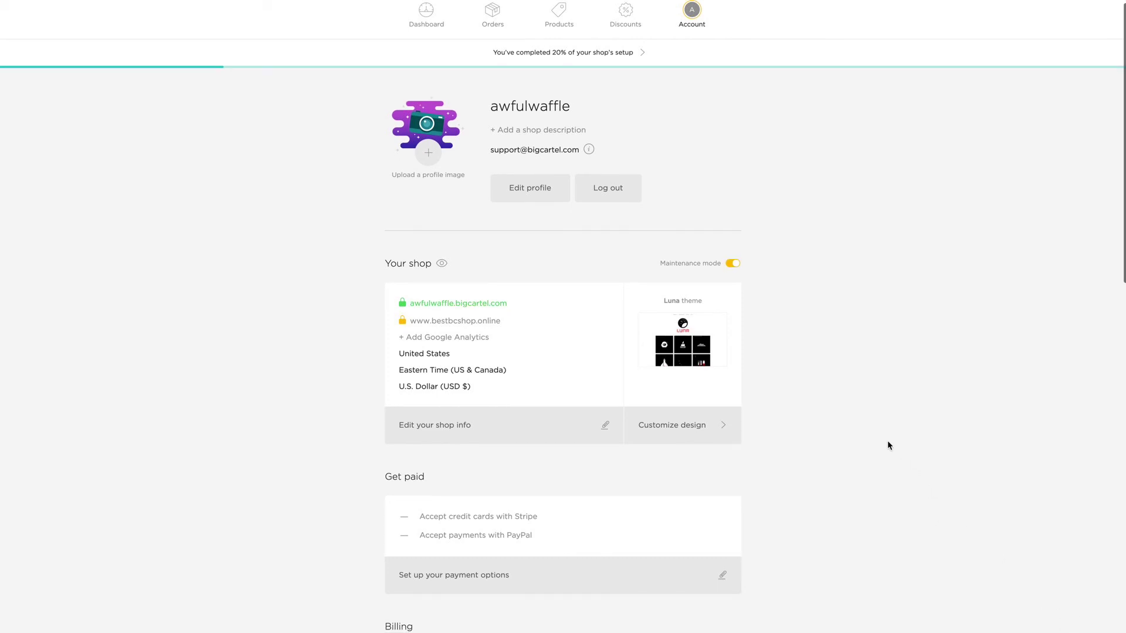
pyautogui.scroll(1, 888, 441)
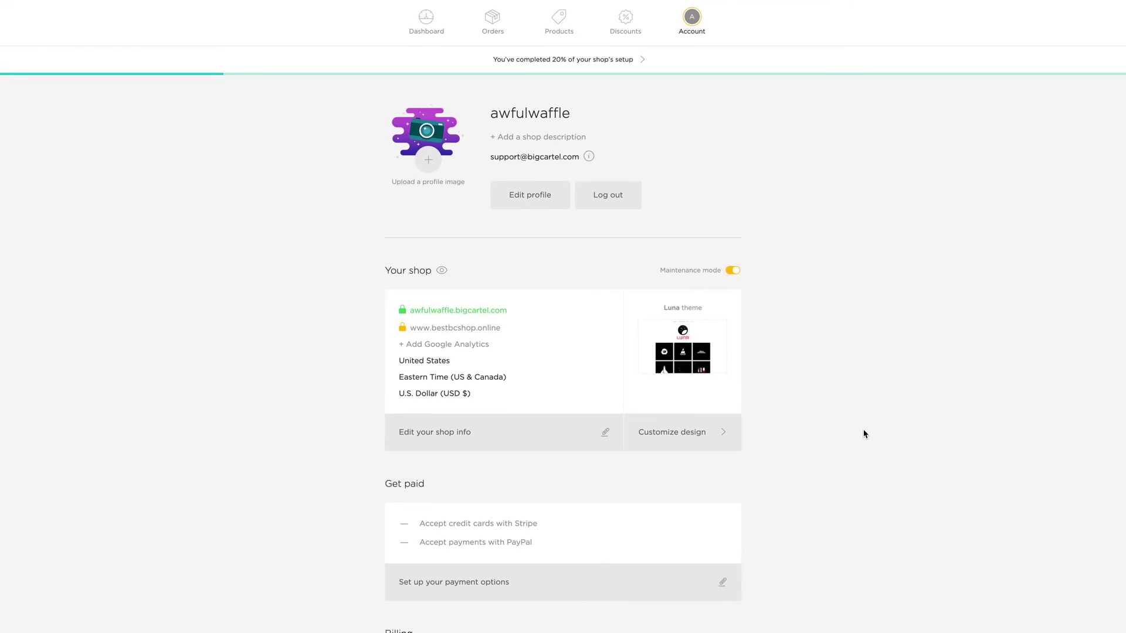